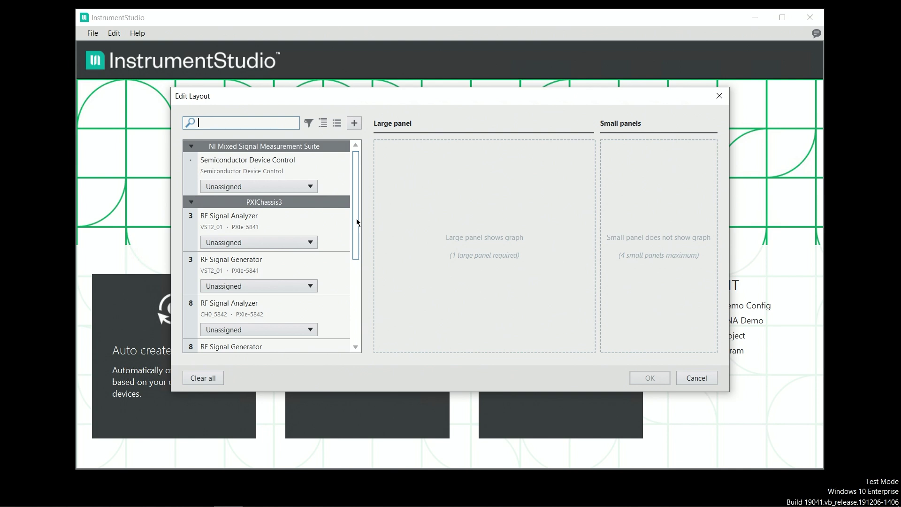
Assign the CH1_5842 RF Signal Analyzer in slot 15 to a new large panel in the layout
drag(356, 218, 367, 243)
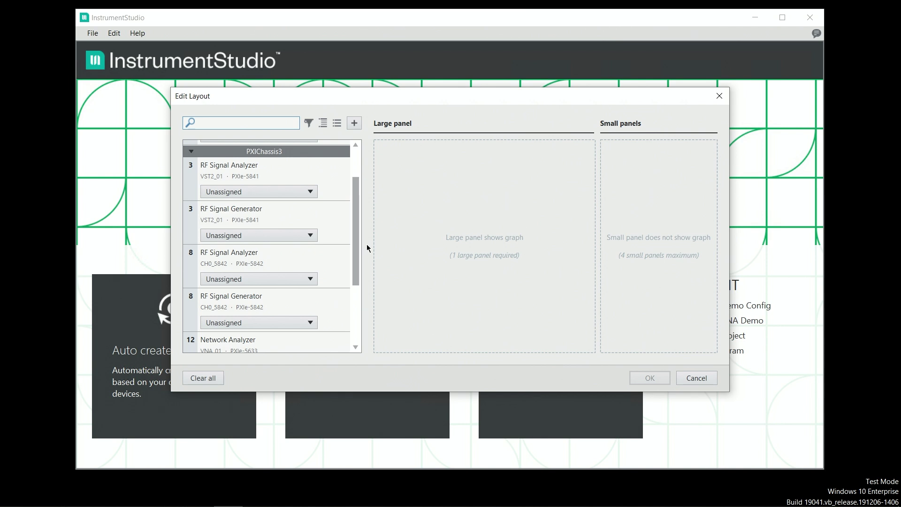
scroll(361, 261, down, 1)
scroll(361, 261, down, 3)
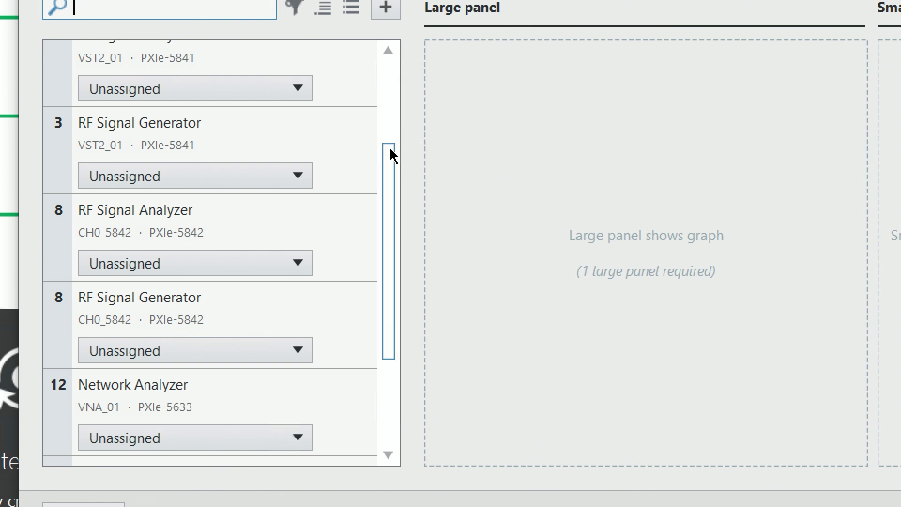
drag(390, 151, 389, 66)
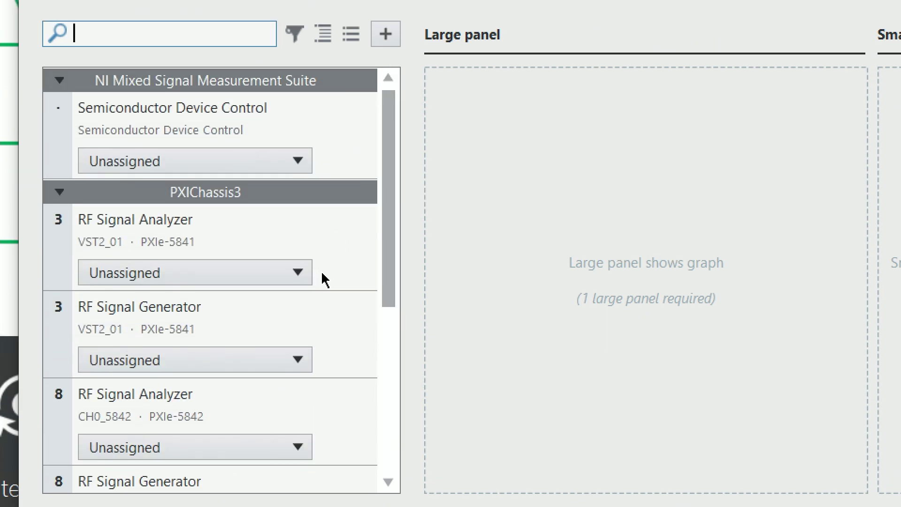
drag(396, 233, 388, 402)
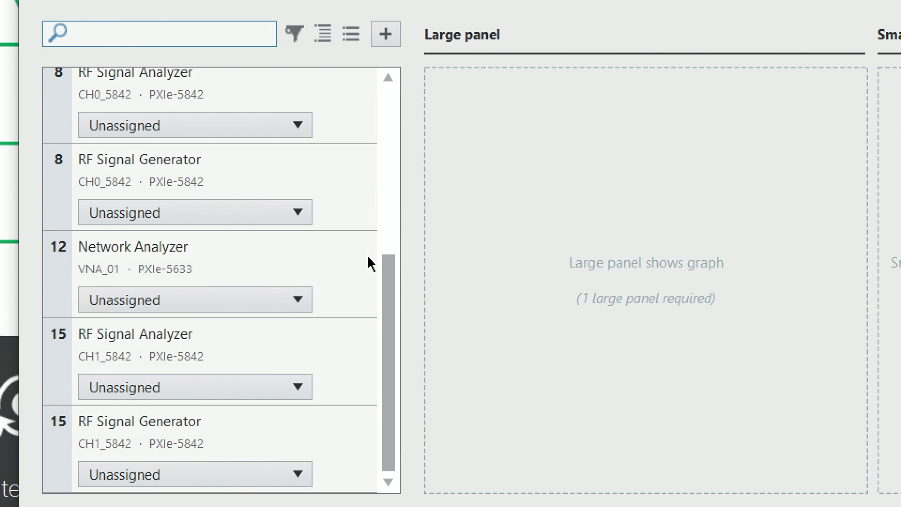
click(295, 397)
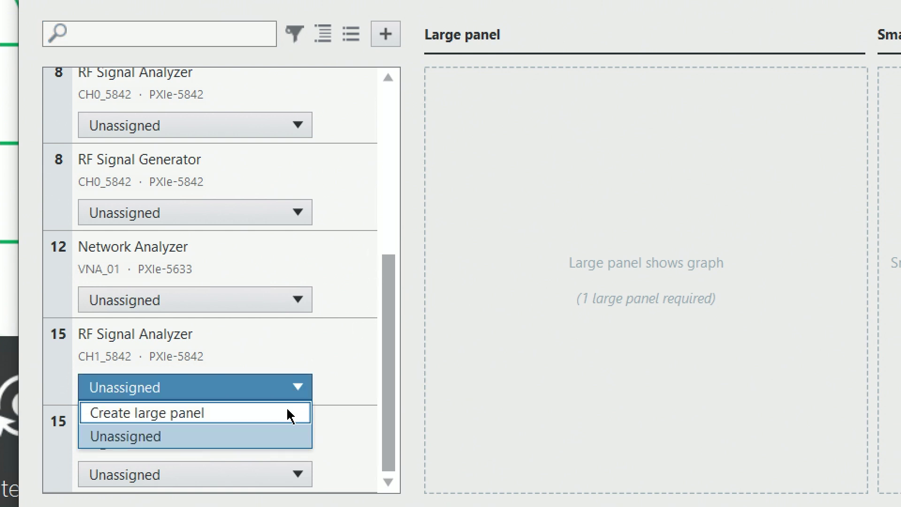
click(287, 412)
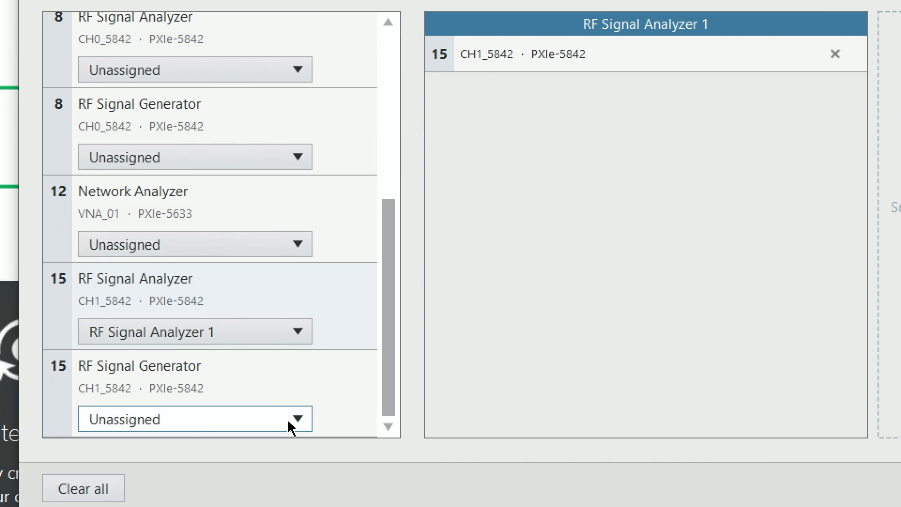
Assign the CH1_5842 RF Signal Generator in slot 15 to a new small panel and create the layout
click(290, 423)
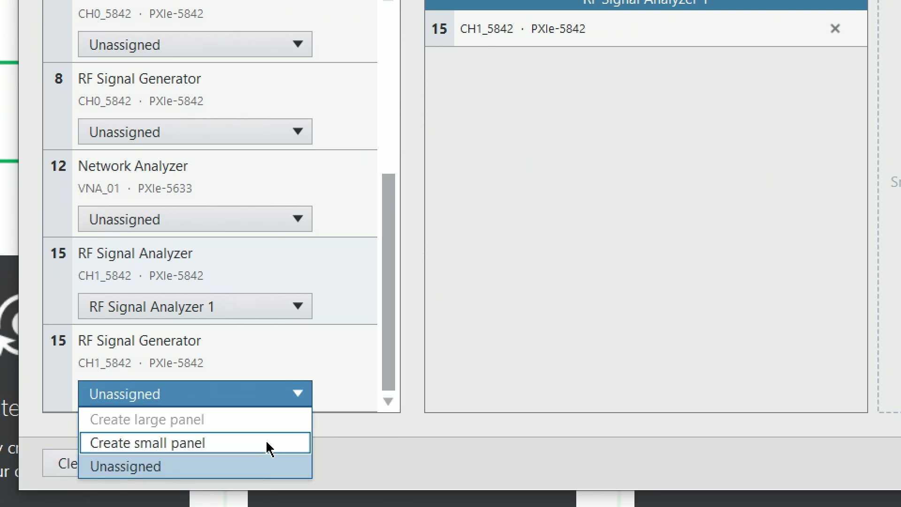
click(269, 443)
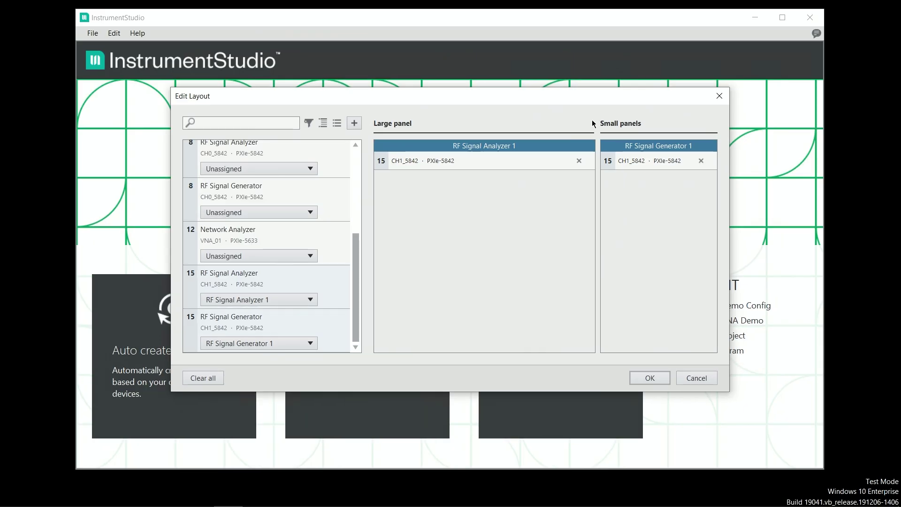
click(657, 379)
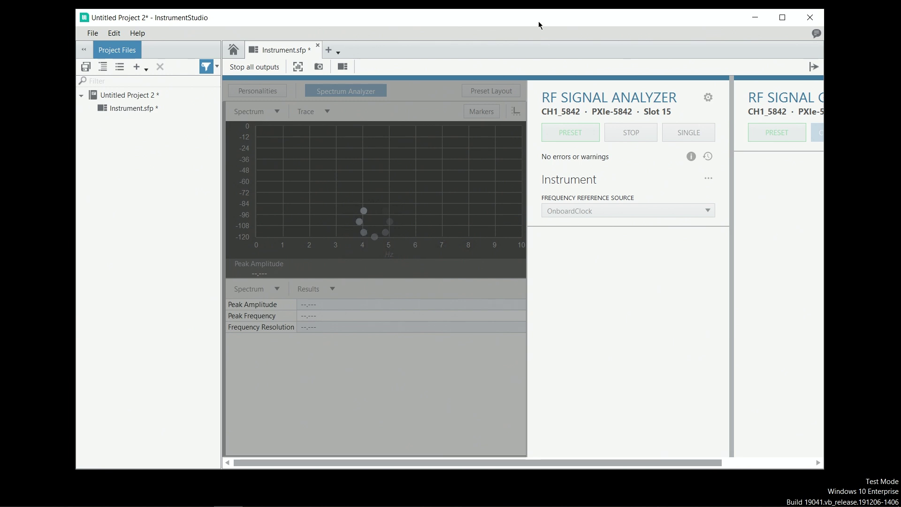
Maximize the window and collapse the Project Files pane
double_click(540, 18)
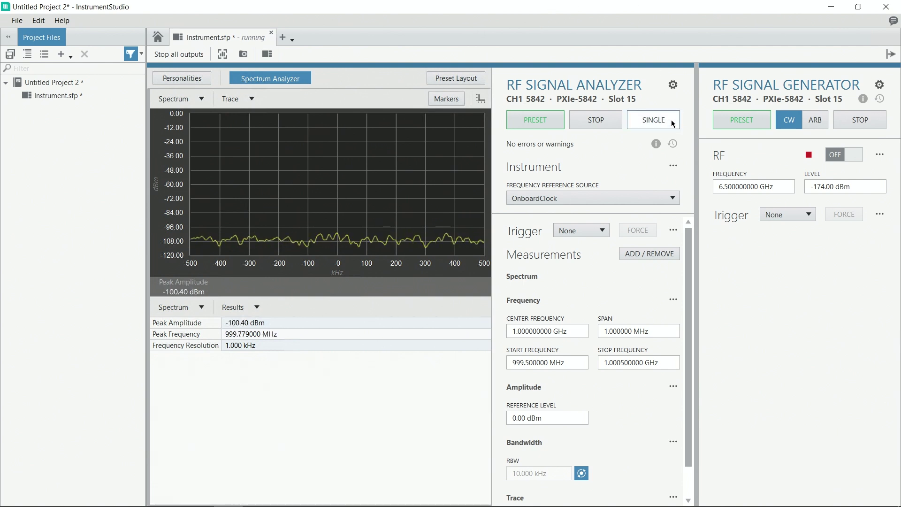
click(8, 37)
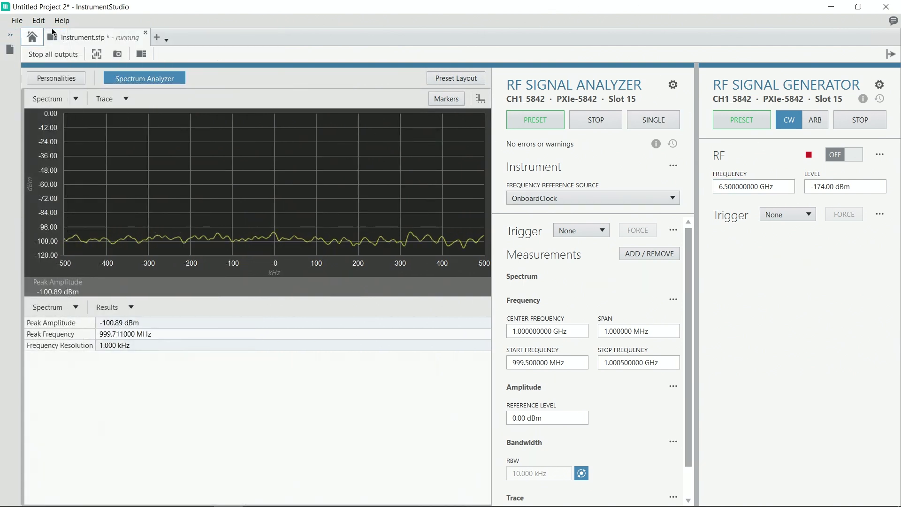
Set the RF Signal Generator's level to -20 dBm and turn its RF output on
drag(719, 186, 775, 188)
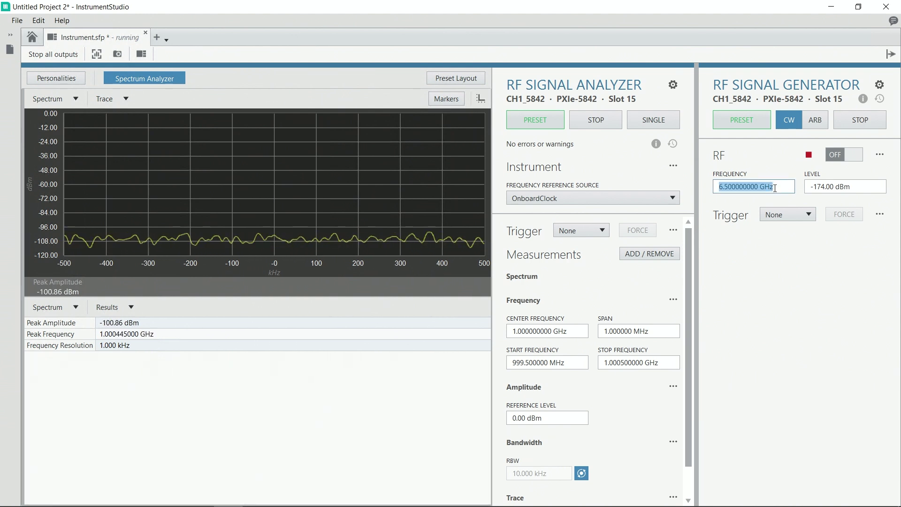
triple_click(823, 187)
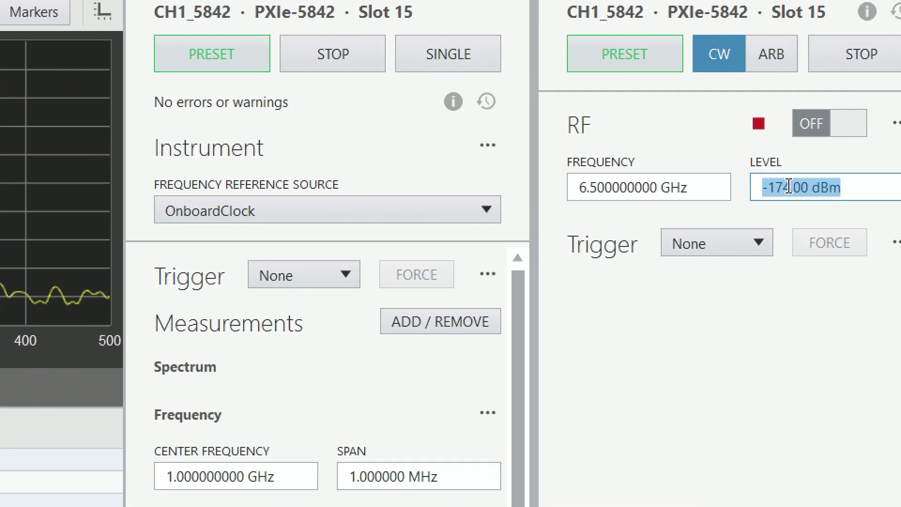
text(-20)
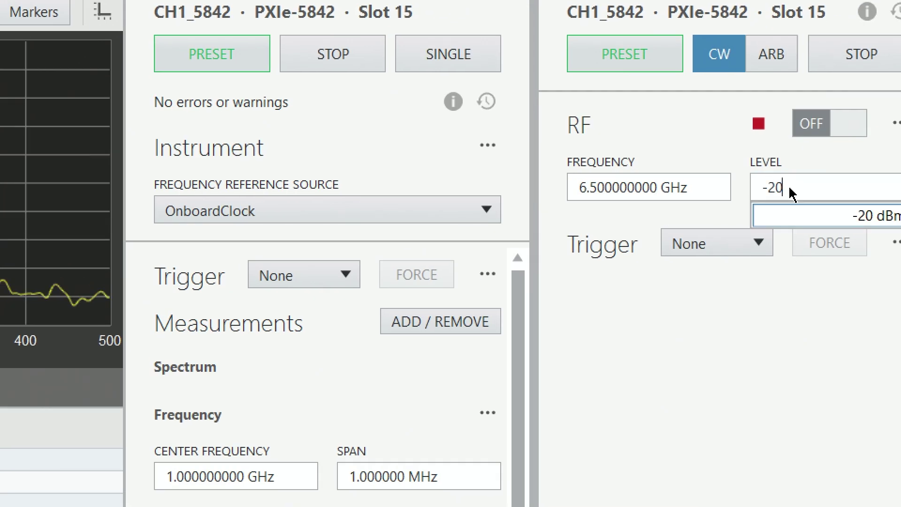
click(839, 126)
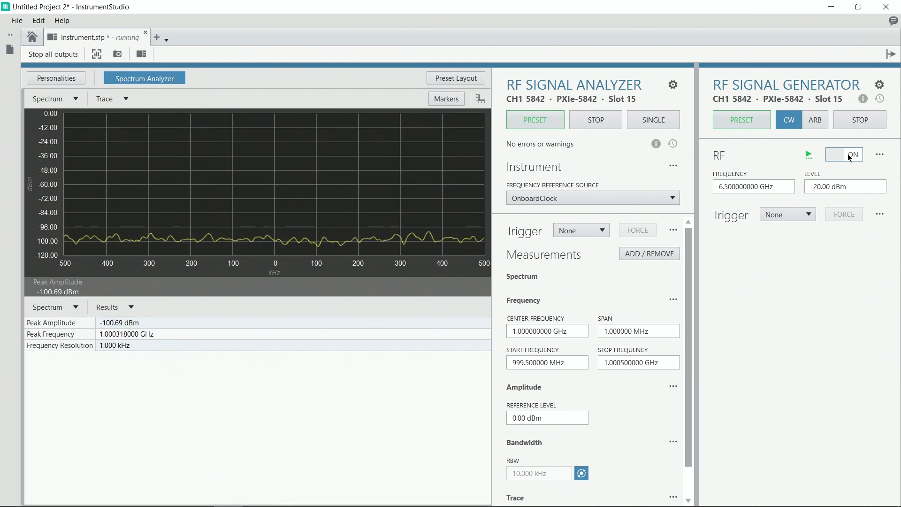
click(847, 153)
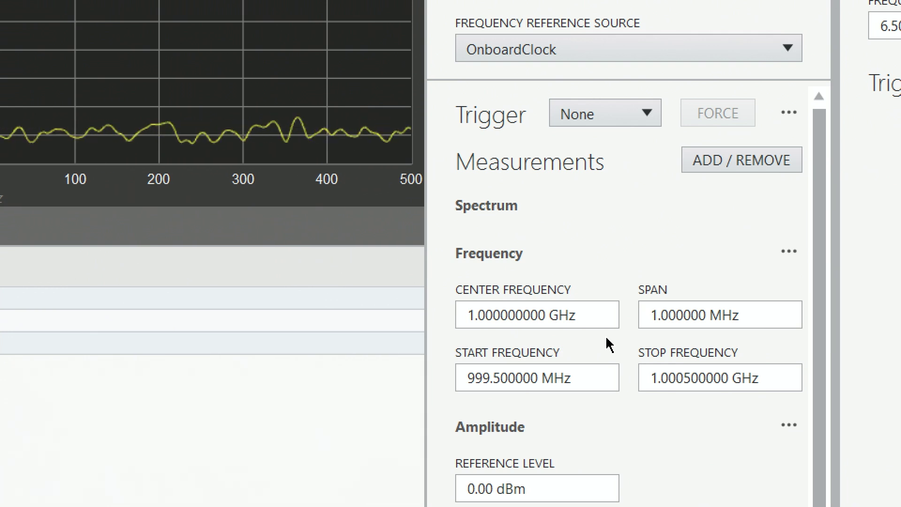
Set the RF Signal Analyzer's center frequency to 6.5 GHz
click(579, 311)
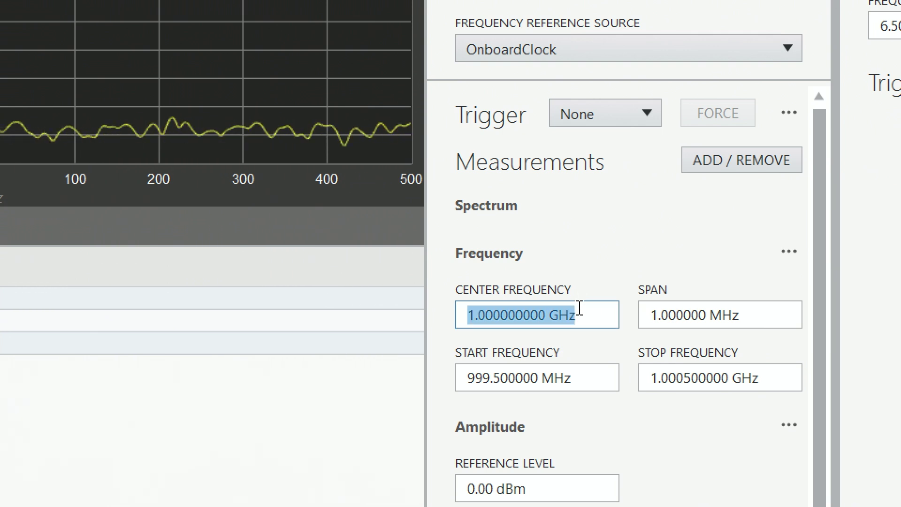
text(6.5)
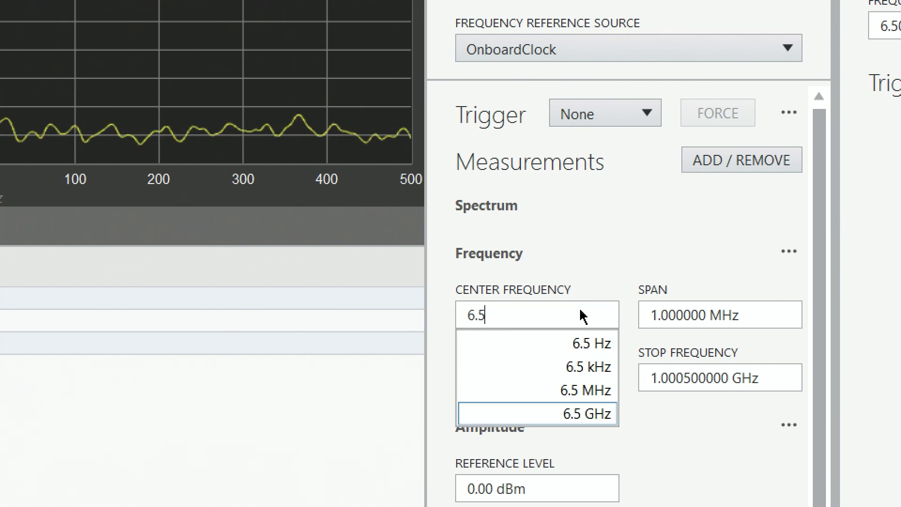
key(Return)
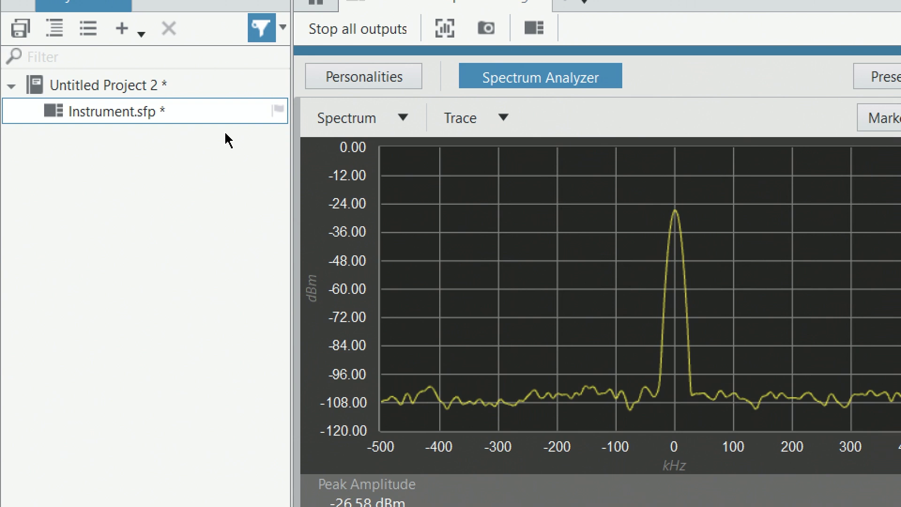
Add a Network Analyzer document to the project
right_click(414, 168)
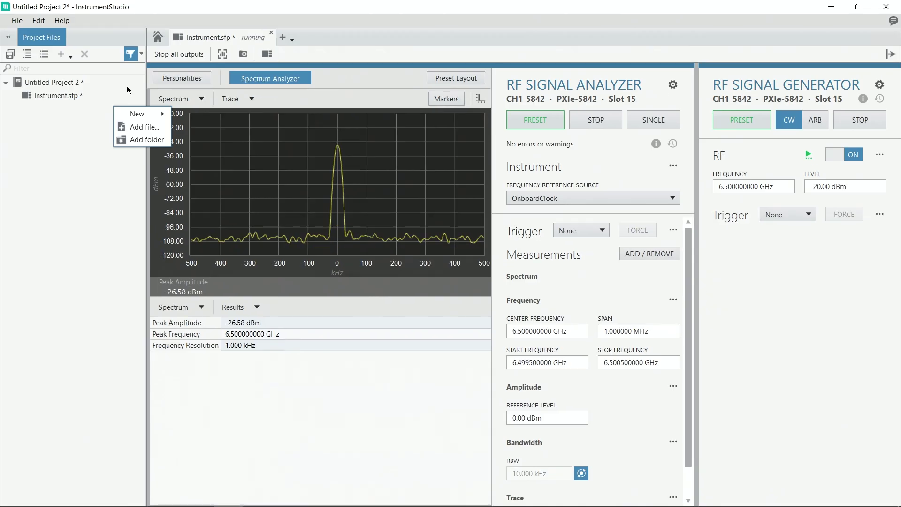
click(287, 41)
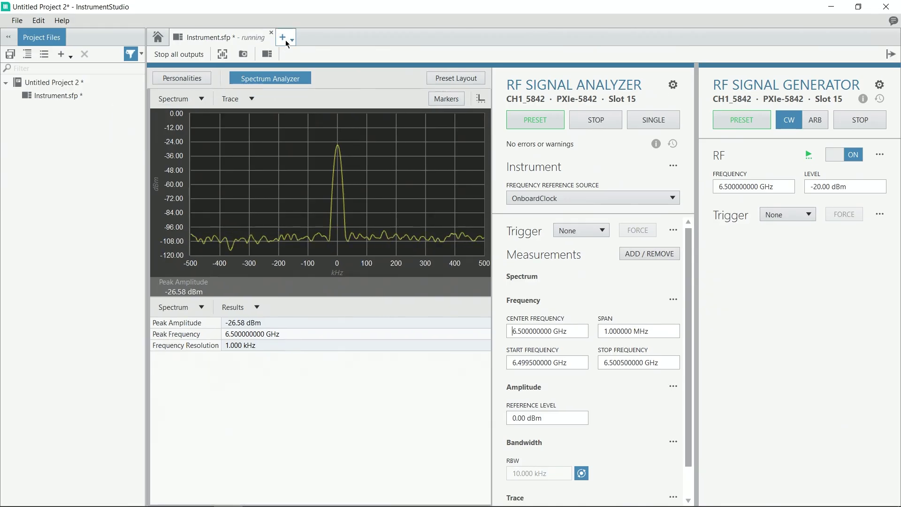
click(287, 42)
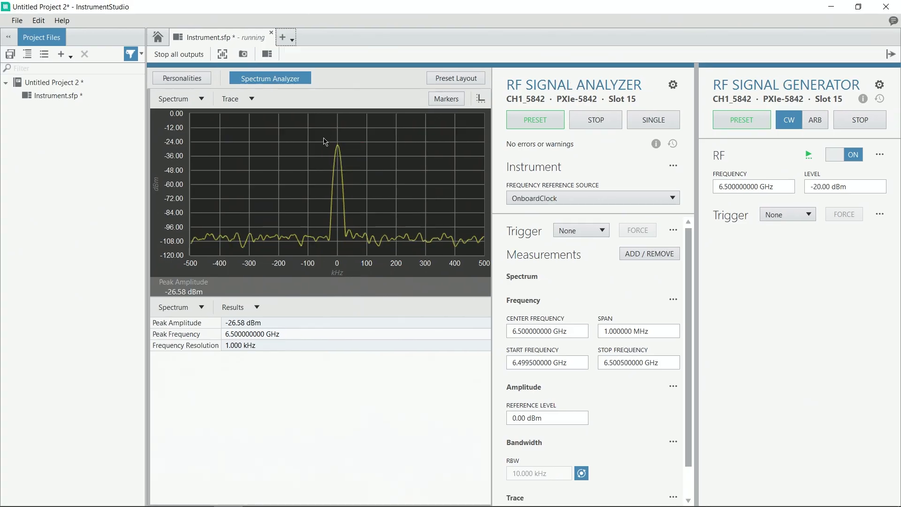
click(283, 37)
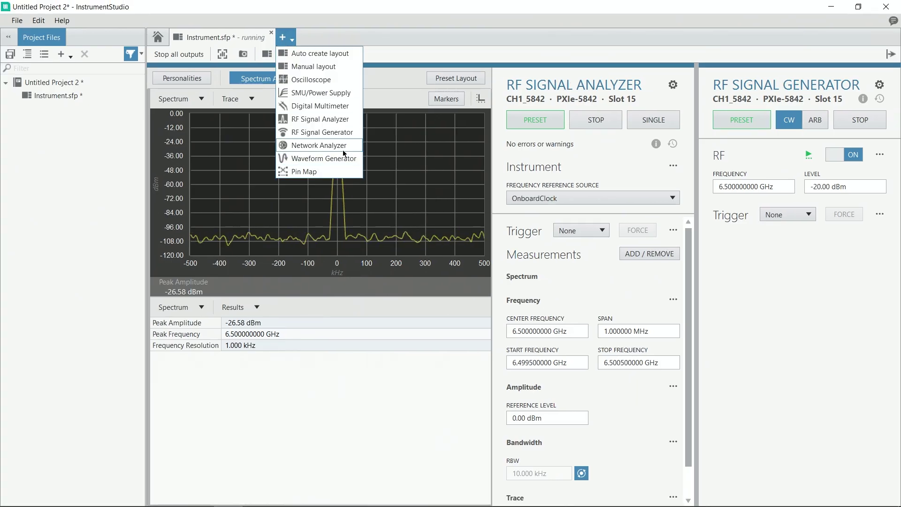
click(346, 145)
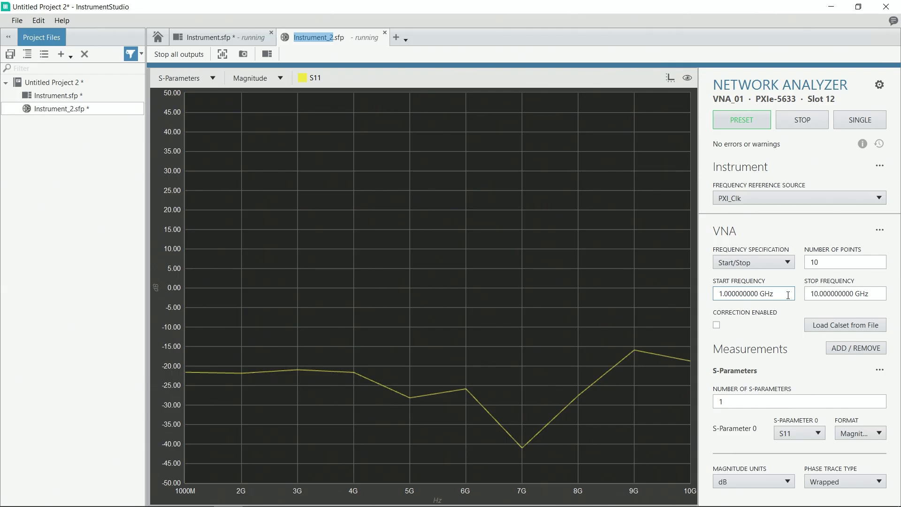
Set the network analyzer's sweep to a start frequency of 100 MHz and a stop frequency of 26.5 GHz
triple_click(810, 283)
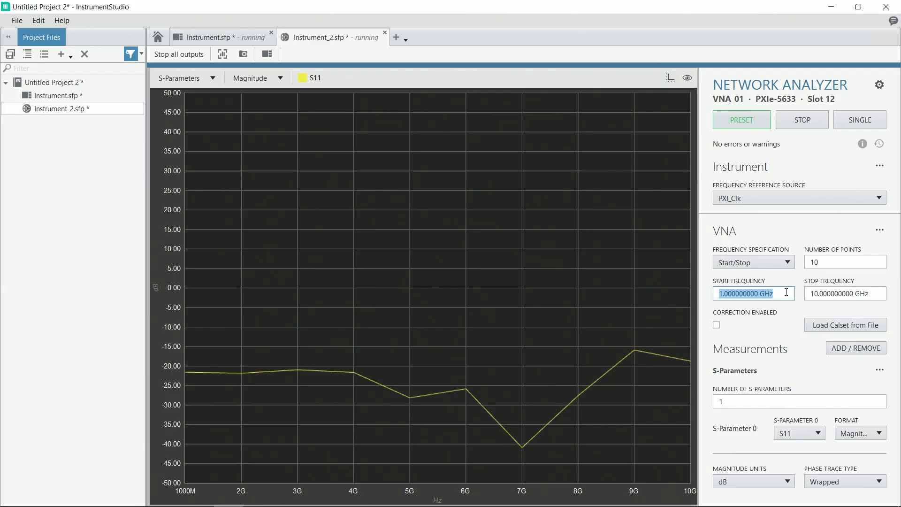
text(100M)
key(Return)
click(847, 292)
triple_click(847, 291)
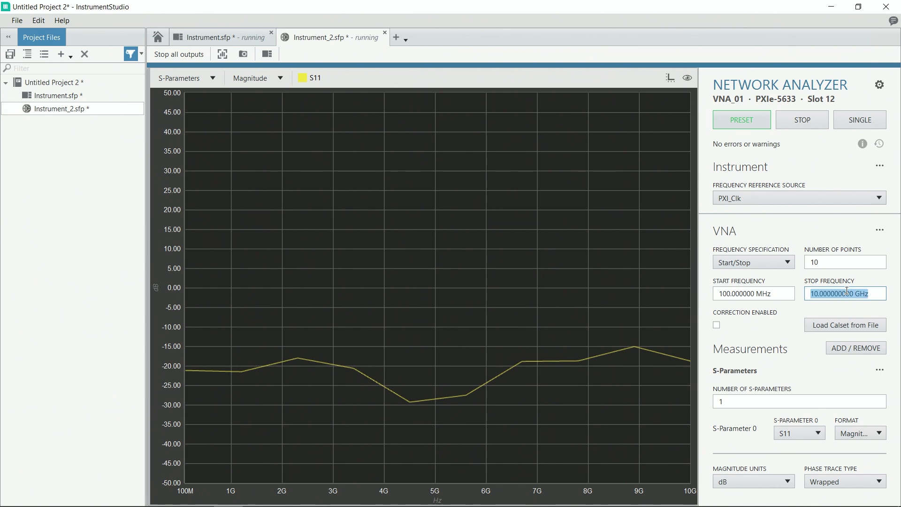
text(26.5G)
key(Return)
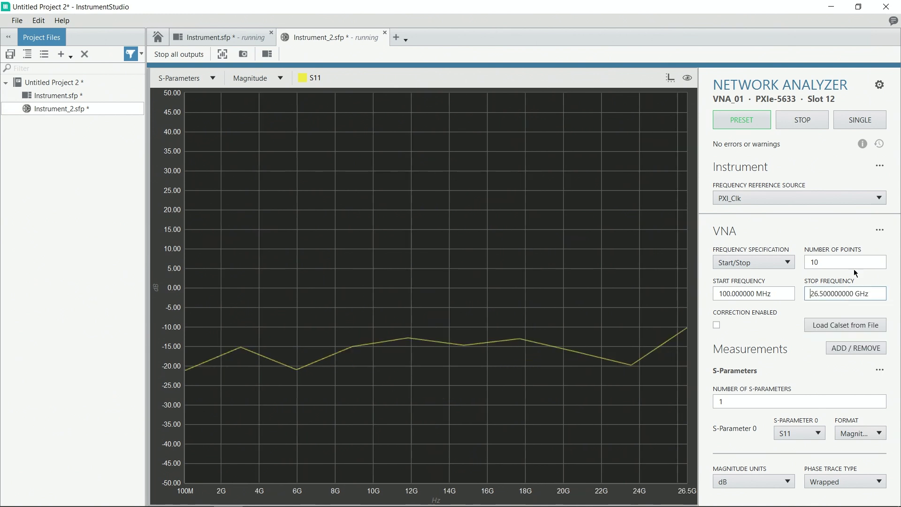
Set the network analyzer's number of points to 1001
click(853, 260)
text(01)
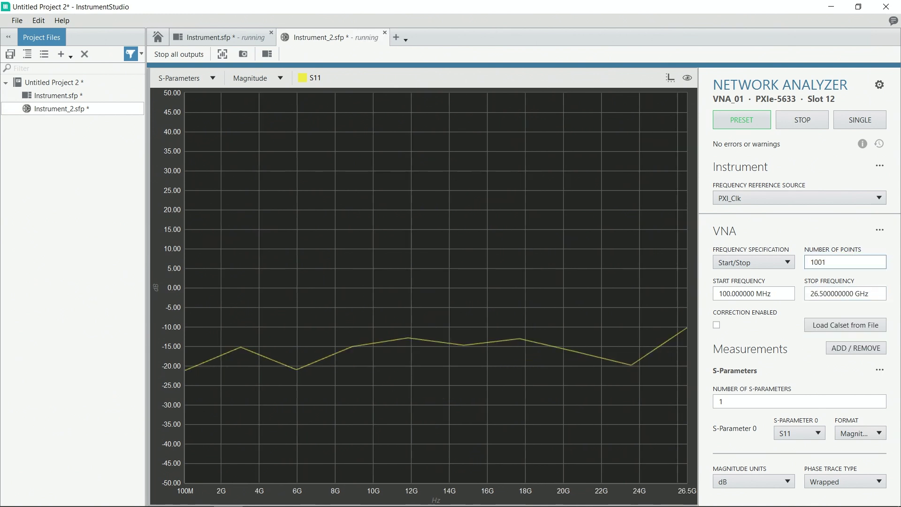
key(Return)
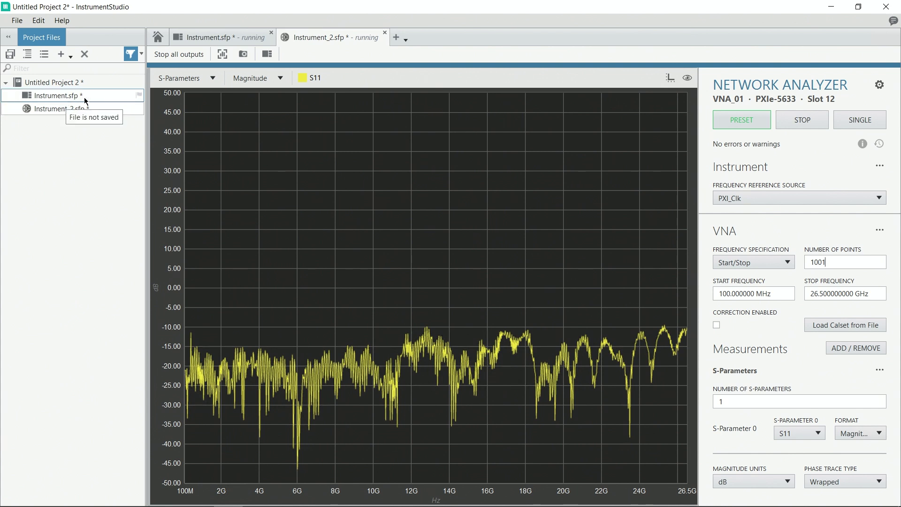
Rename the network analyzer file as VNA Component Test.sfp
double_click(346, 39)
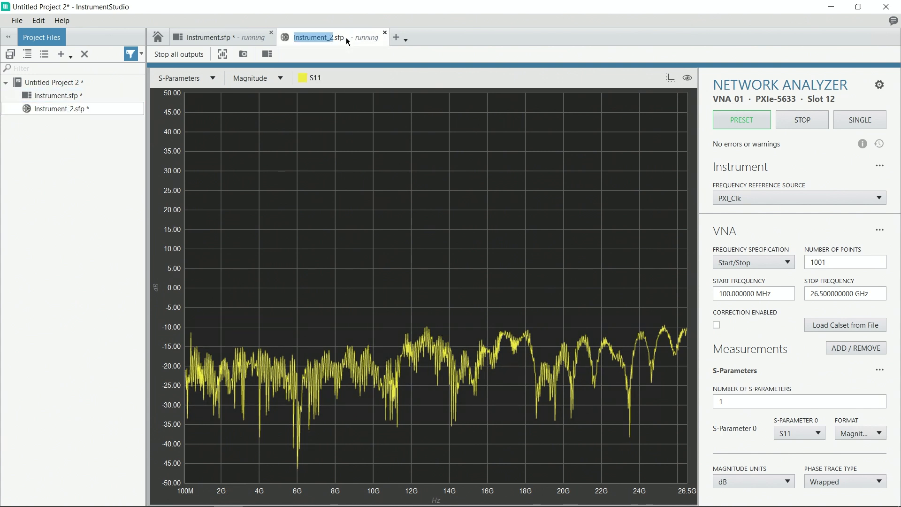
text(VNA Comp)
text(onent Test.s)
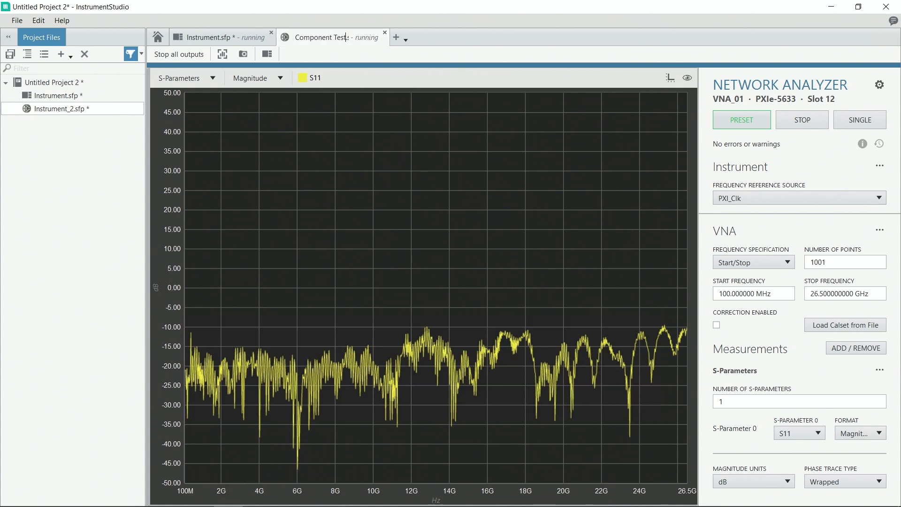
key(Return)
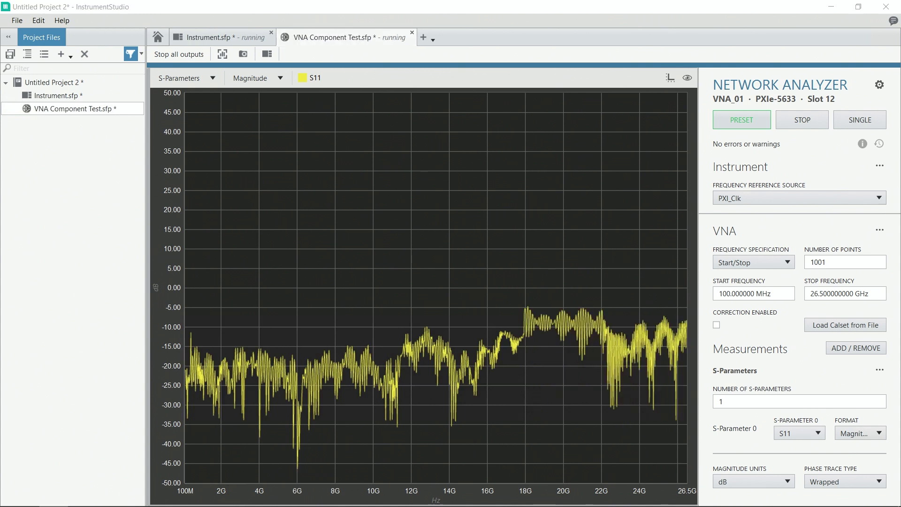
Change the network analyzer's S-Parameter 0 measurement to S21
click(792, 433)
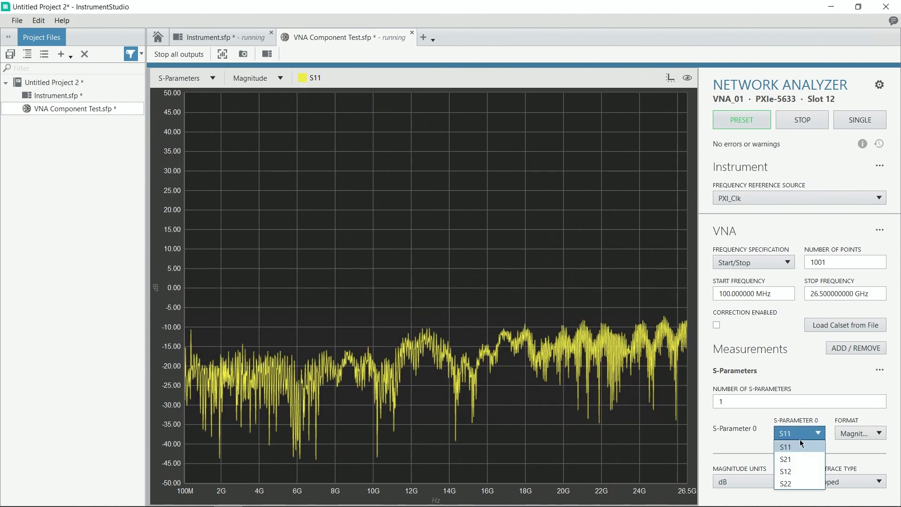
click(798, 458)
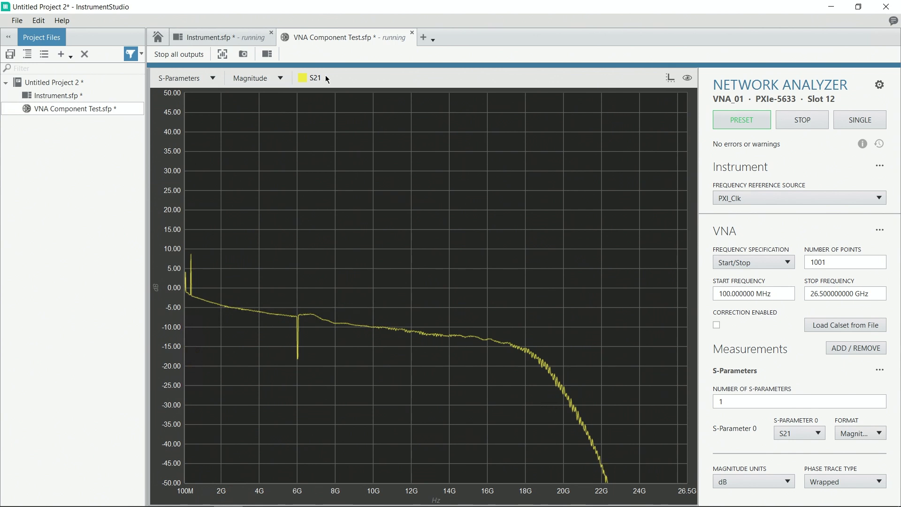
Save the project and its network analyzer file under the project name DEMO Workflow RF VST VNA
key(ctrl+s)
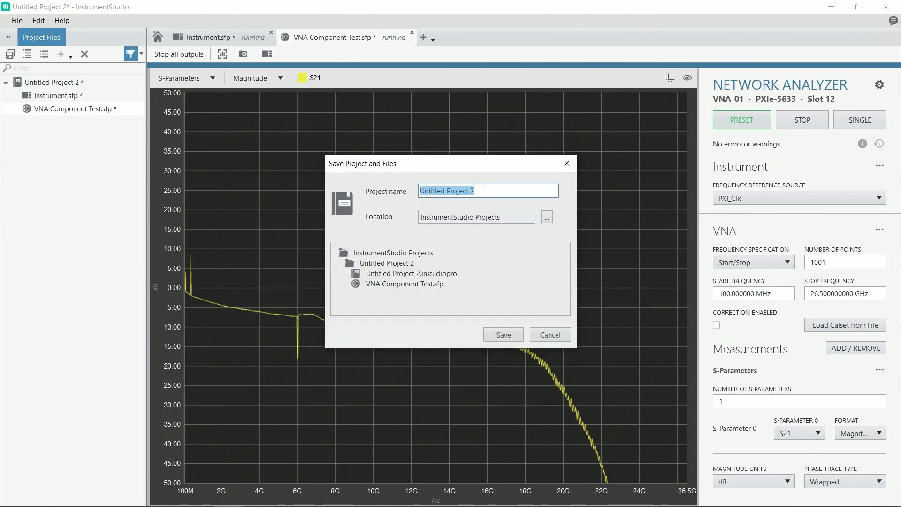
text(DE)
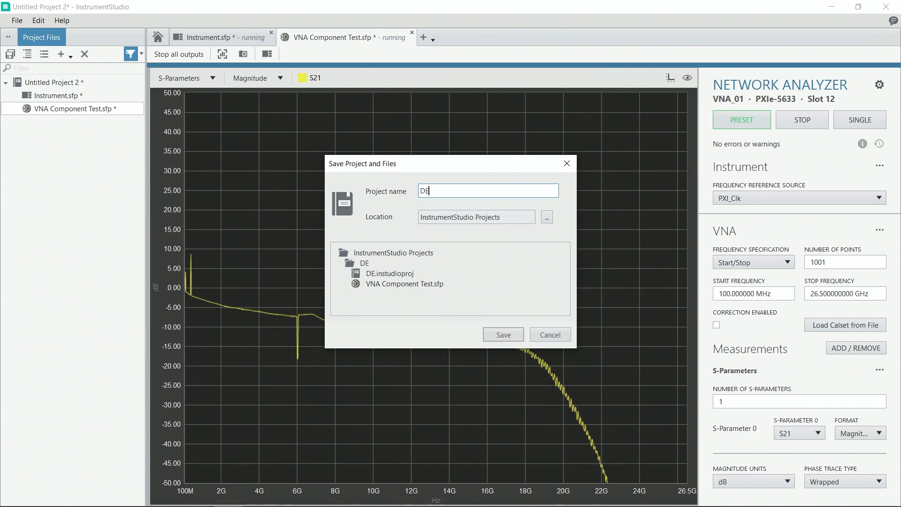
text(MO Wor)
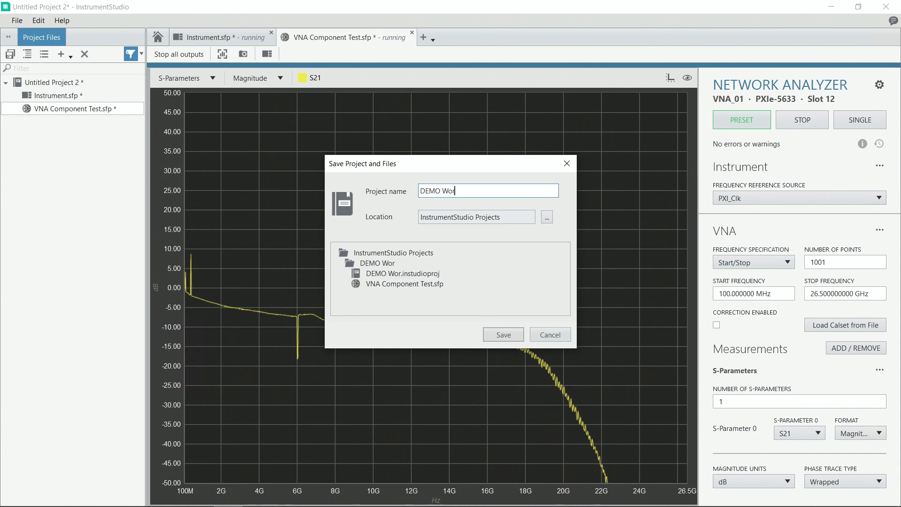
text(kflow RF VST VNA)
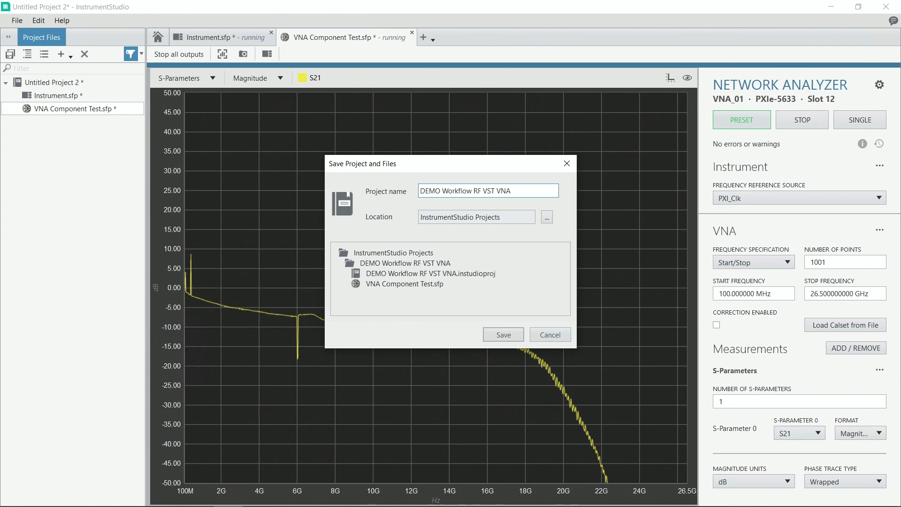
click(502, 334)
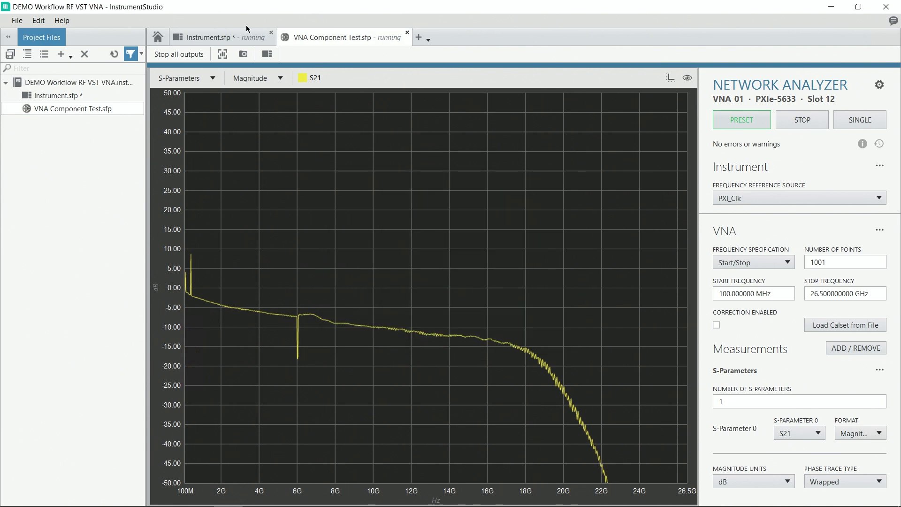
Try to rename the Instrument.sfp file as VSA/VSG Loopback.sfp
click(233, 40)
double_click(231, 39)
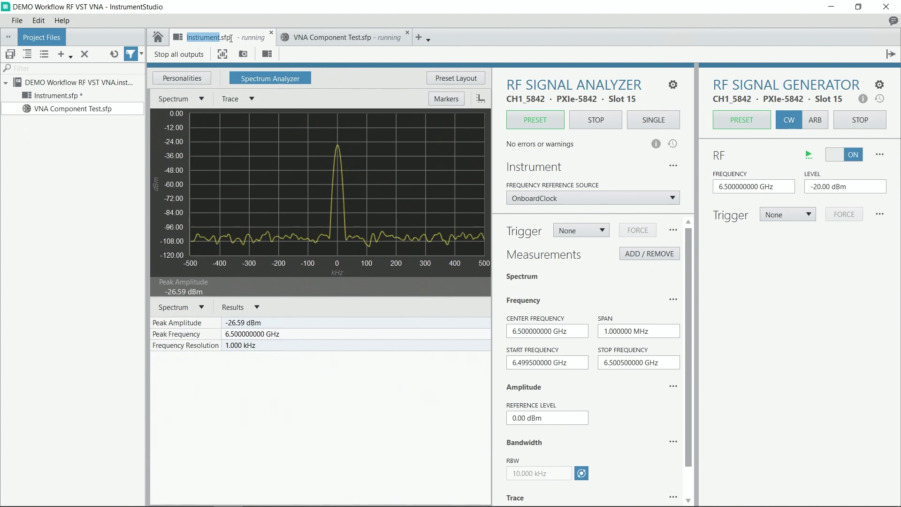
text(VSA/VSG)
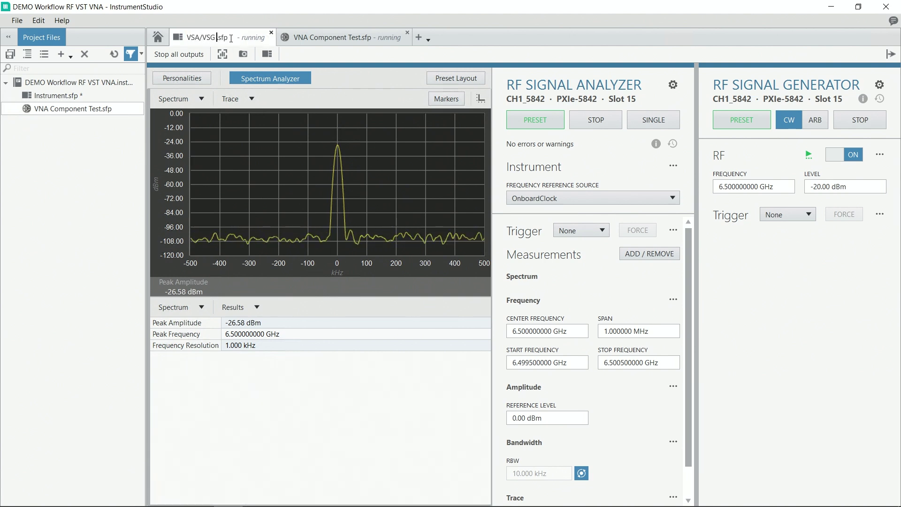
key(shift+Home)
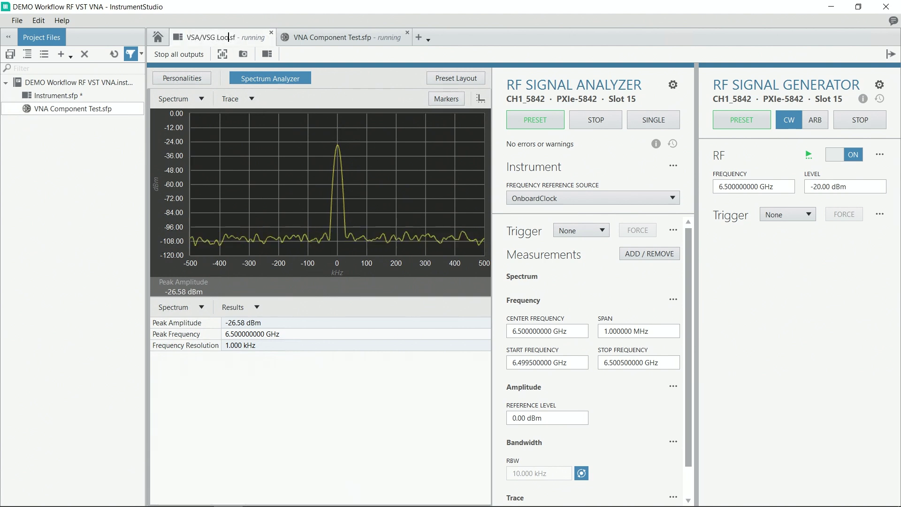
text(VSG Loopback.)
key(Return)
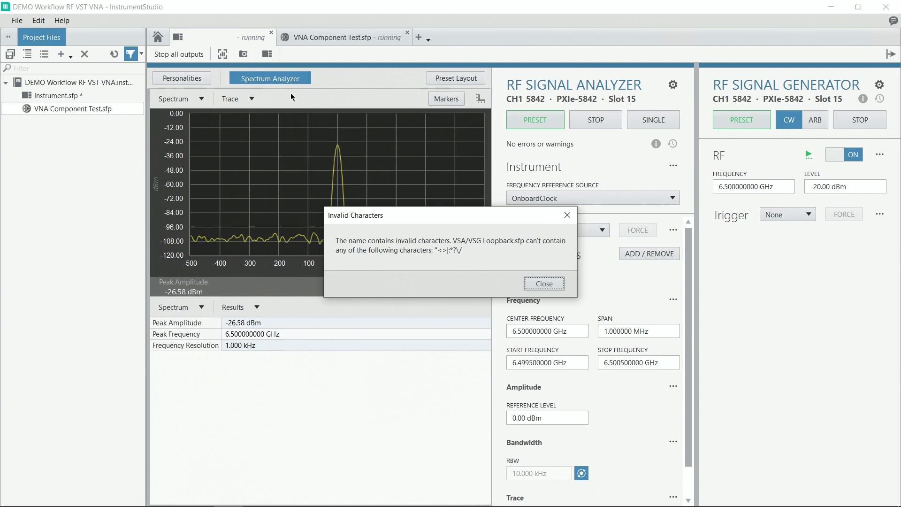
click(543, 284)
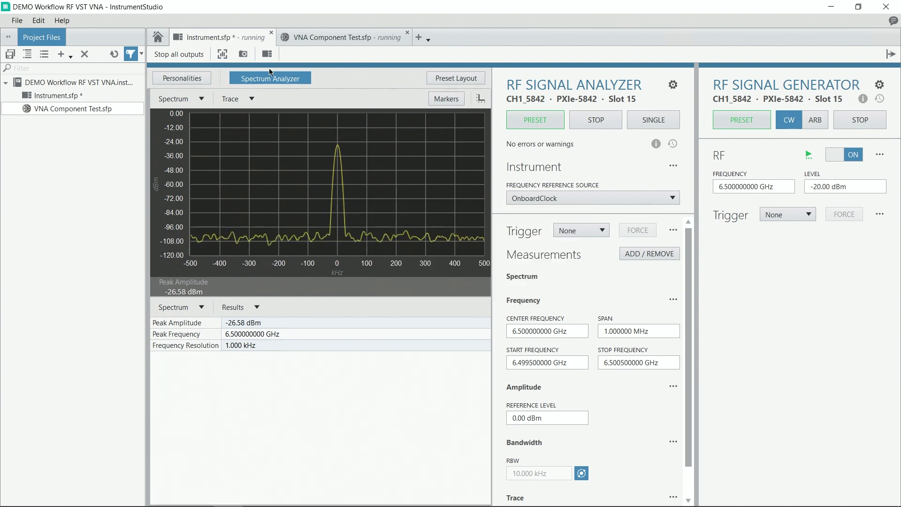
Rename the Instrument.sfp file as VSA VSG Loopback.sfp and save all project files
double_click(210, 37)
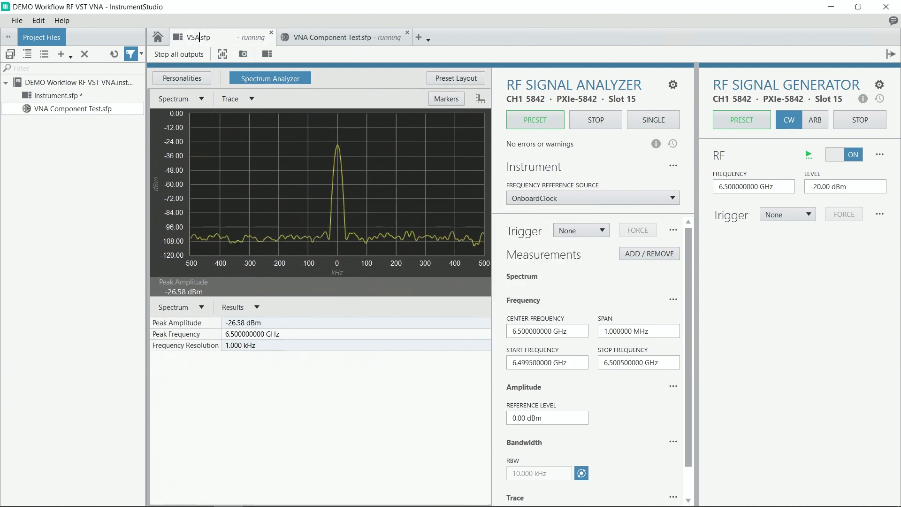
text(VSA_VSG Loopback)
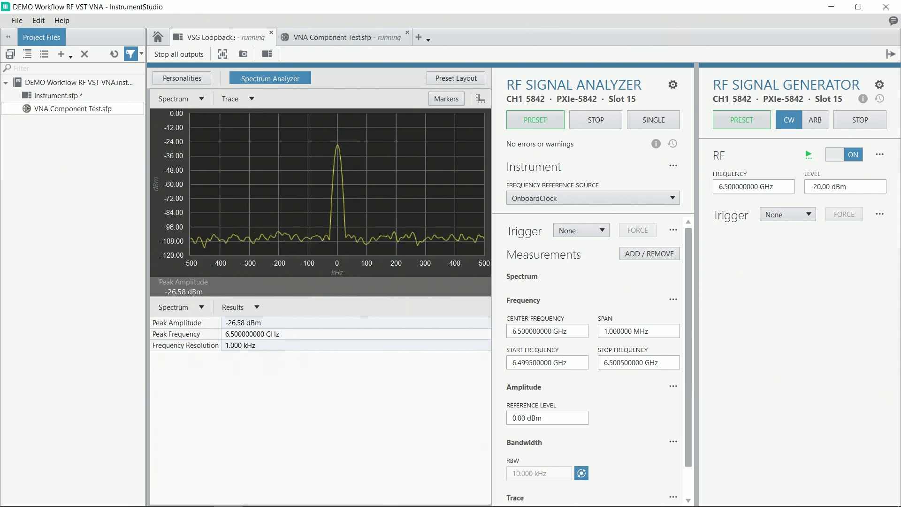
key(Return)
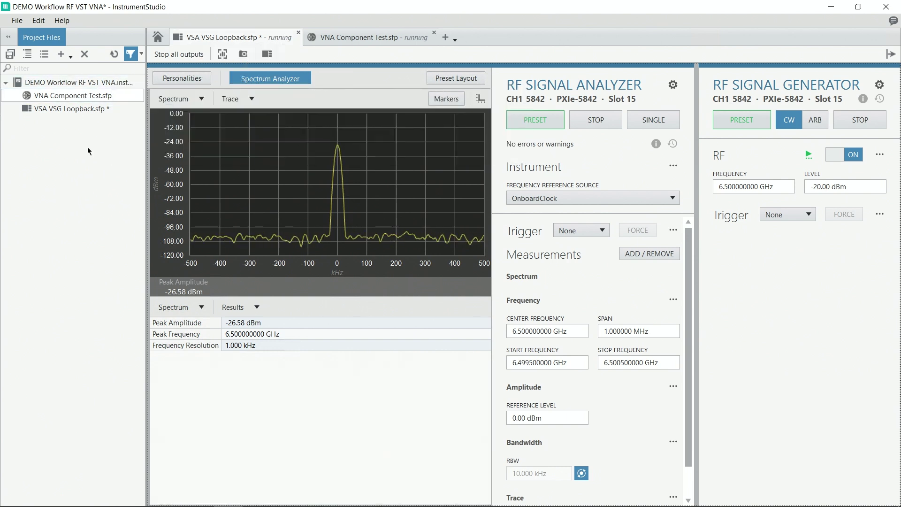
click(10, 54)
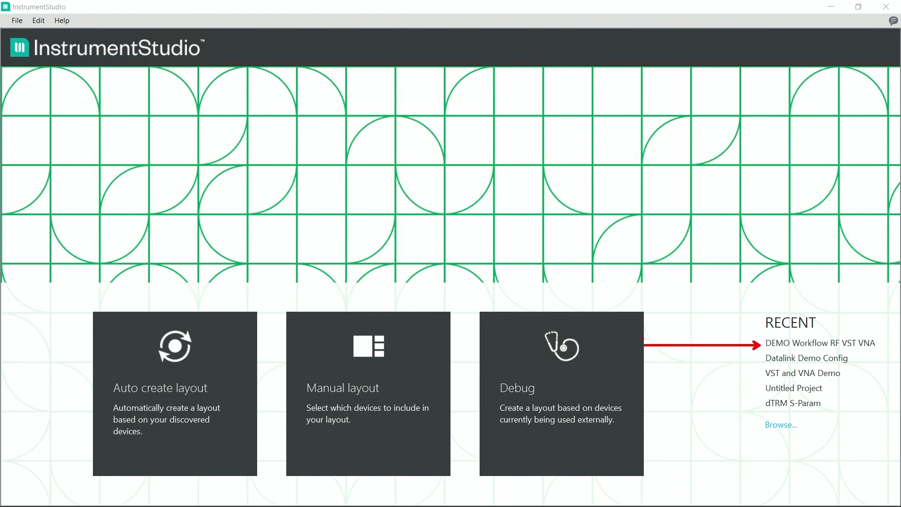
Reopen the recent project DEMO Workflow RF VST VNA.instudioproj
key(Escape)
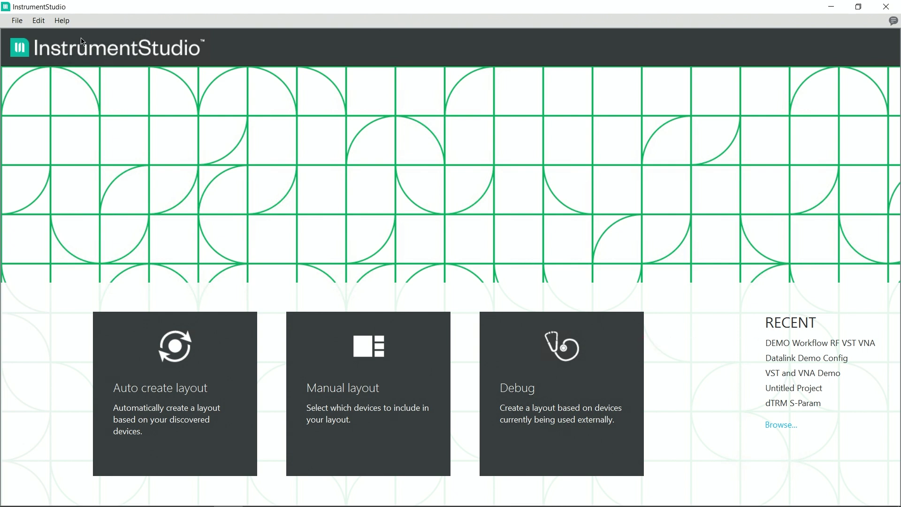
click(19, 22)
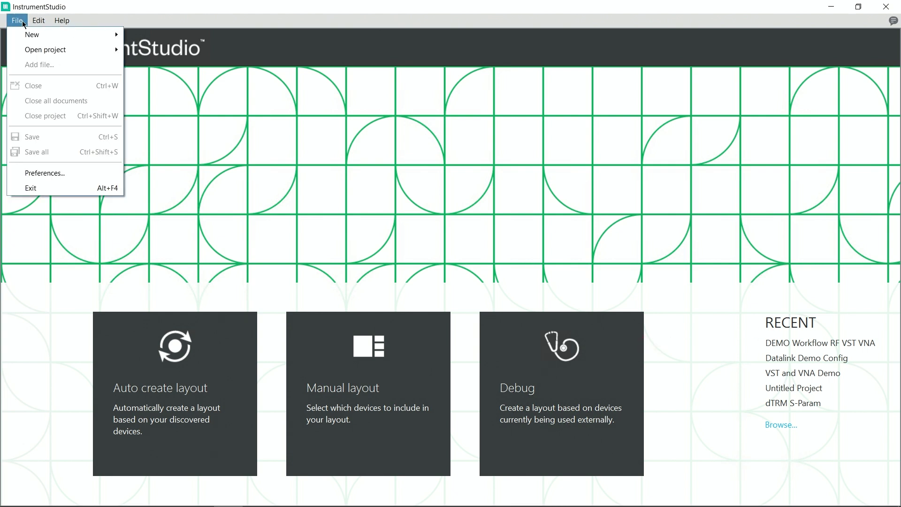
mouse_move(47, 50)
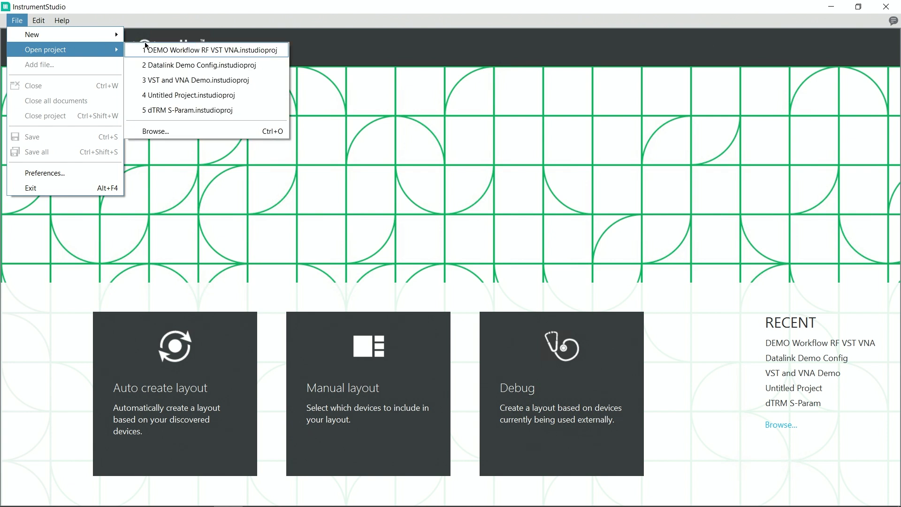
click(173, 55)
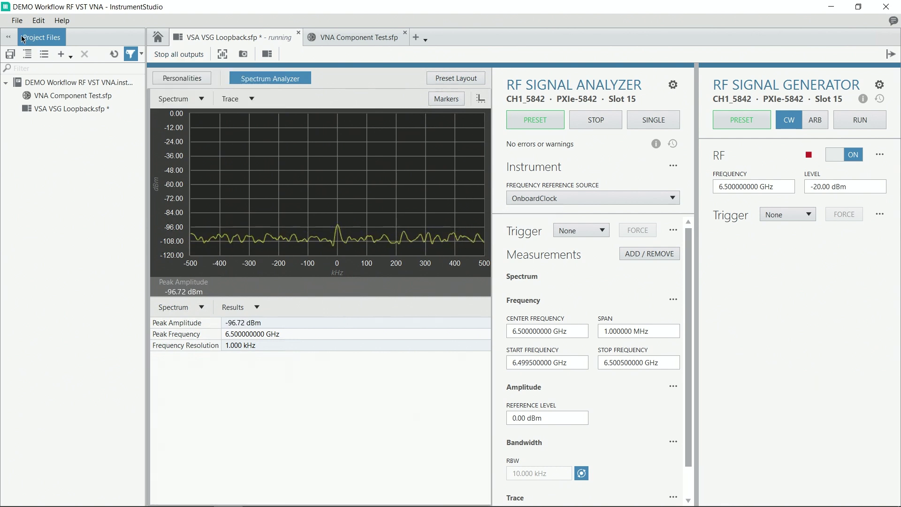
Start the RF signal generator's output, and collapse both the project files list and the generator's settings
click(8, 37)
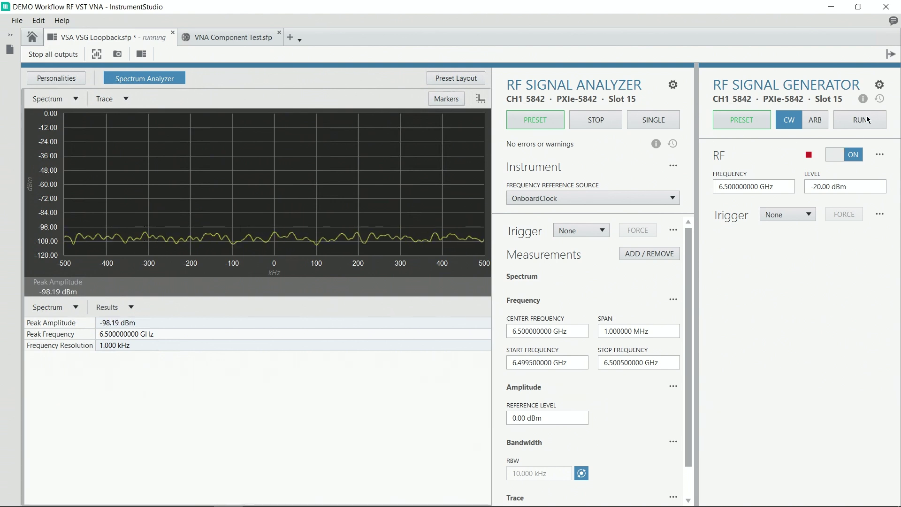
click(867, 123)
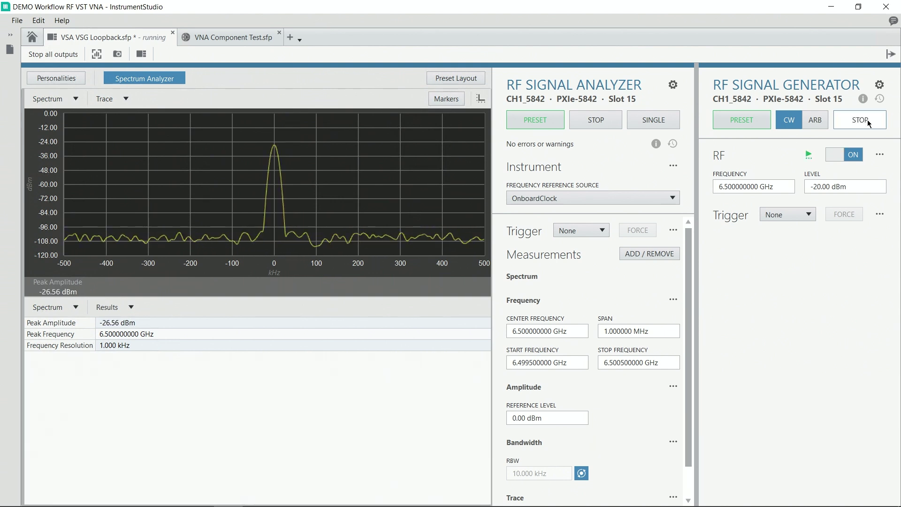
click(890, 54)
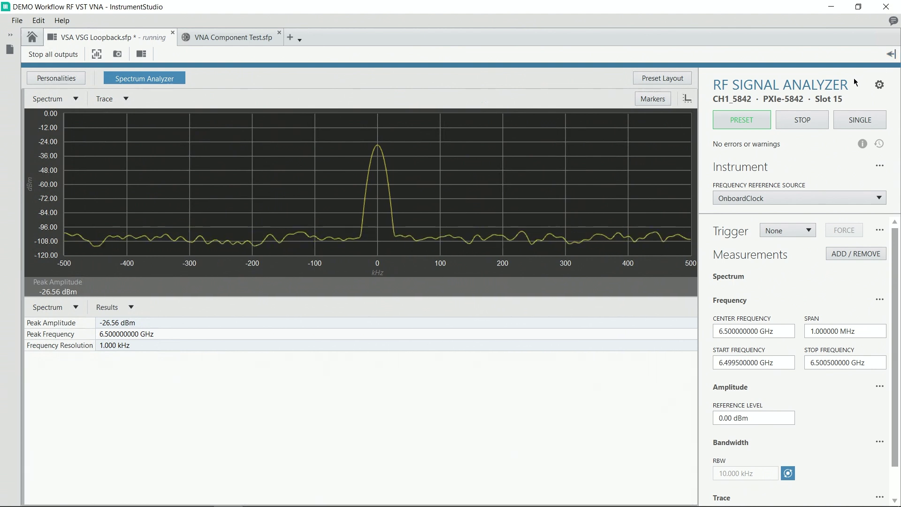
Run the network analyzer in VNA Component Test.sfp and set its graph's Y-axis range to -70 dB minimum and 10 dB maximum
click(215, 37)
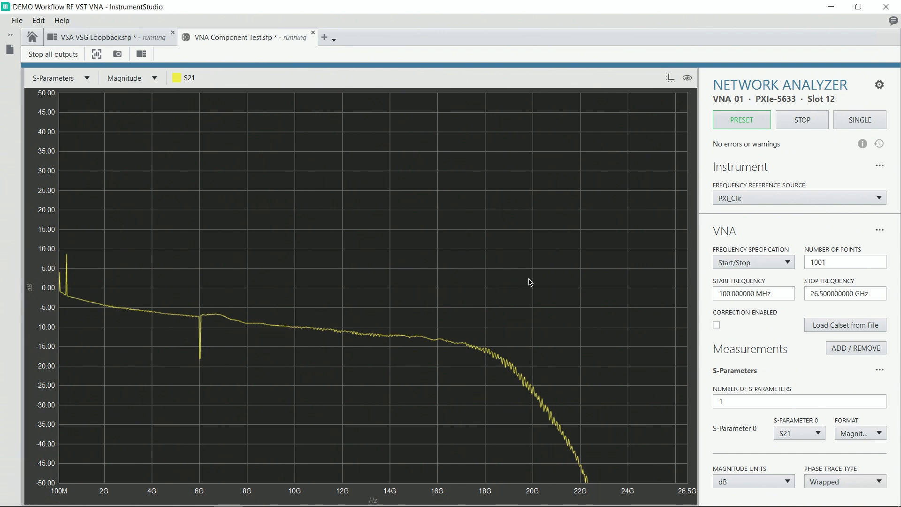
click(670, 78)
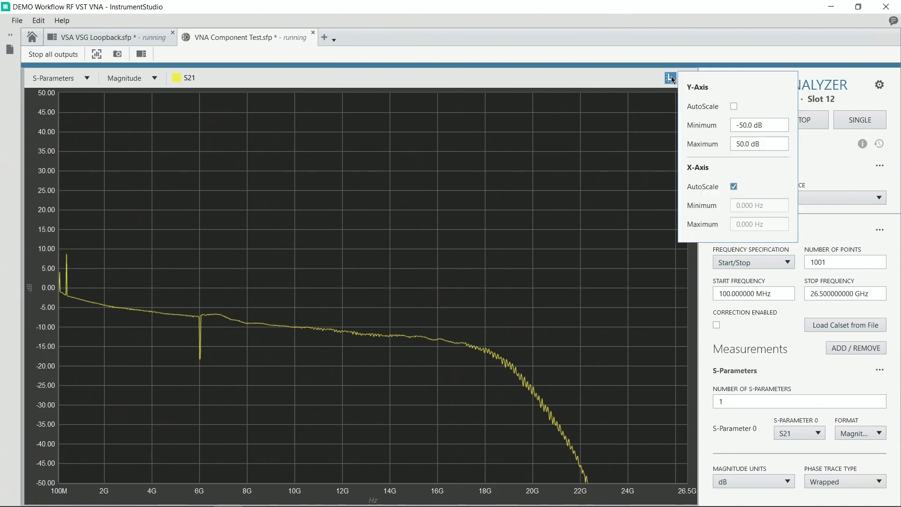
click(734, 107)
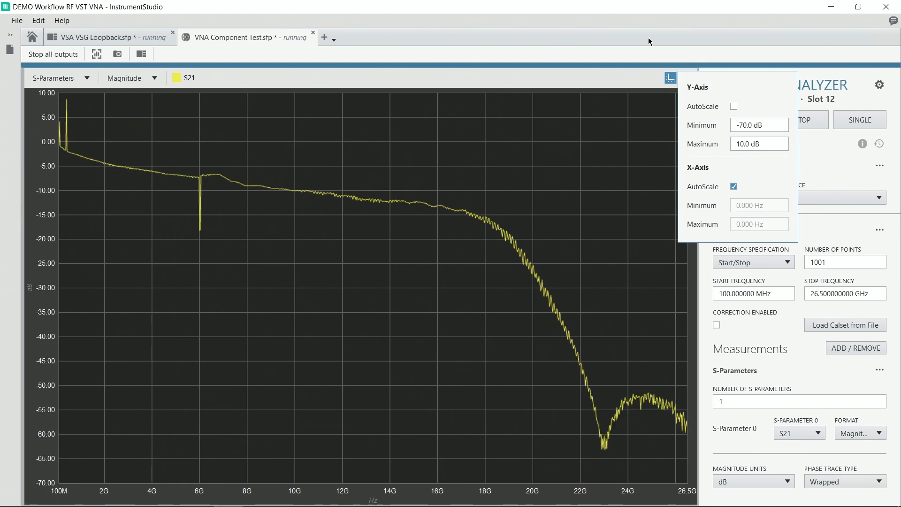
Close VNA Component Test.sfp and save its changes
click(313, 33)
click(313, 32)
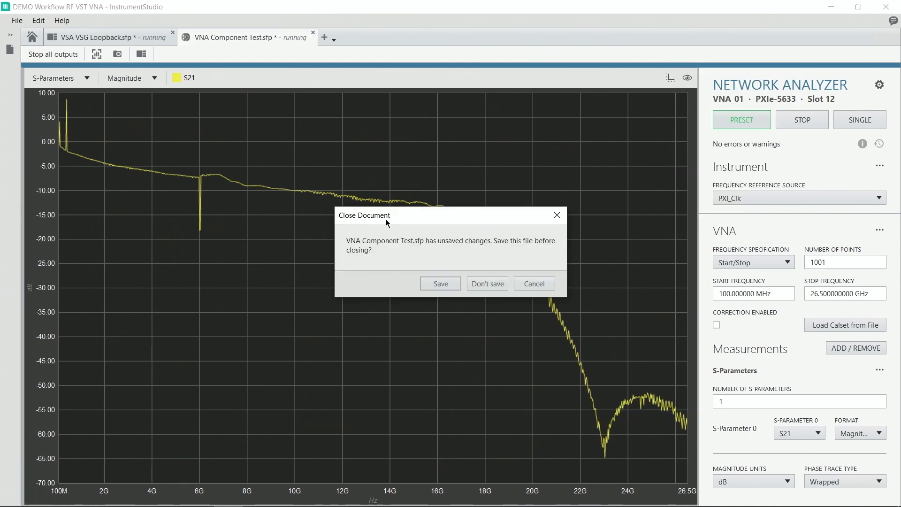
click(440, 284)
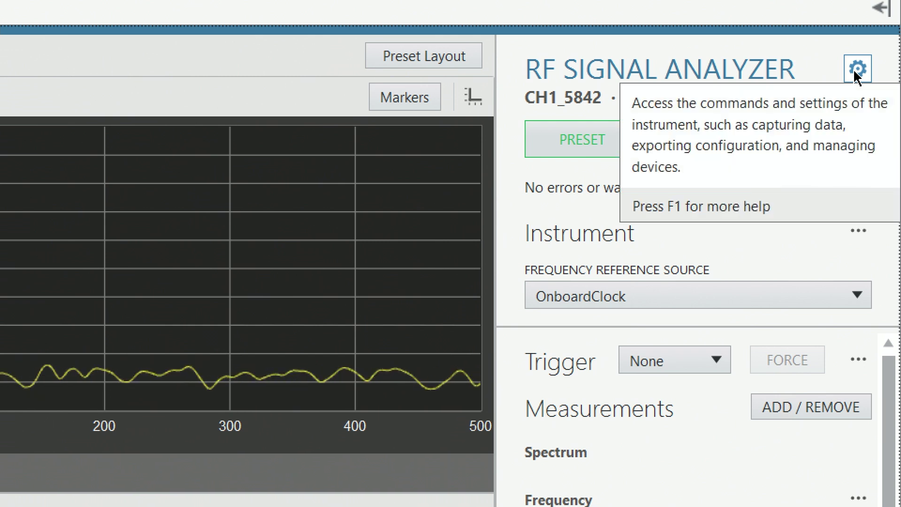
Relink the RF signal analyzer to the device CH0_5842
click(857, 51)
mouse_move(770, 235)
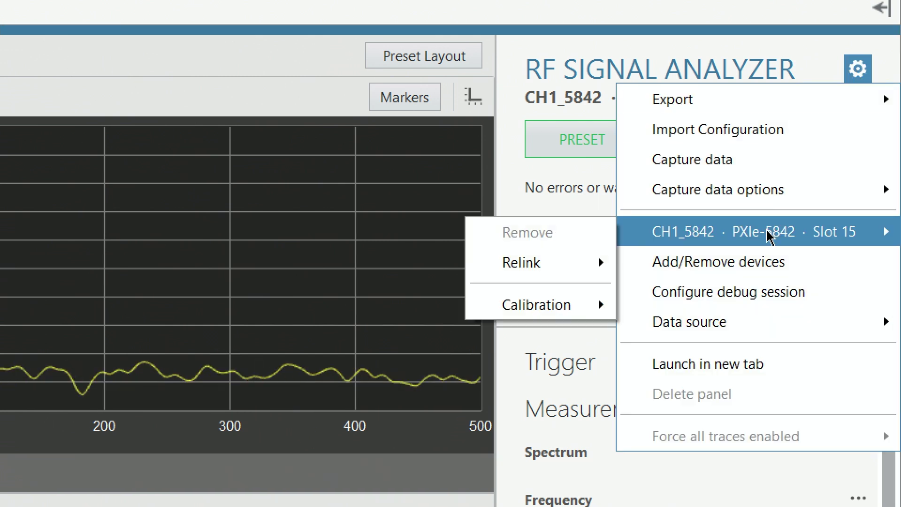
mouse_move(551, 273)
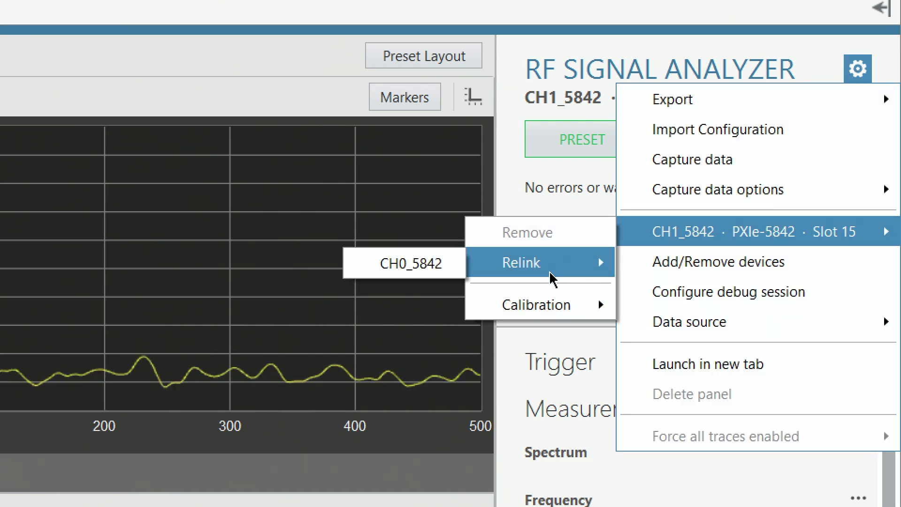
click(434, 274)
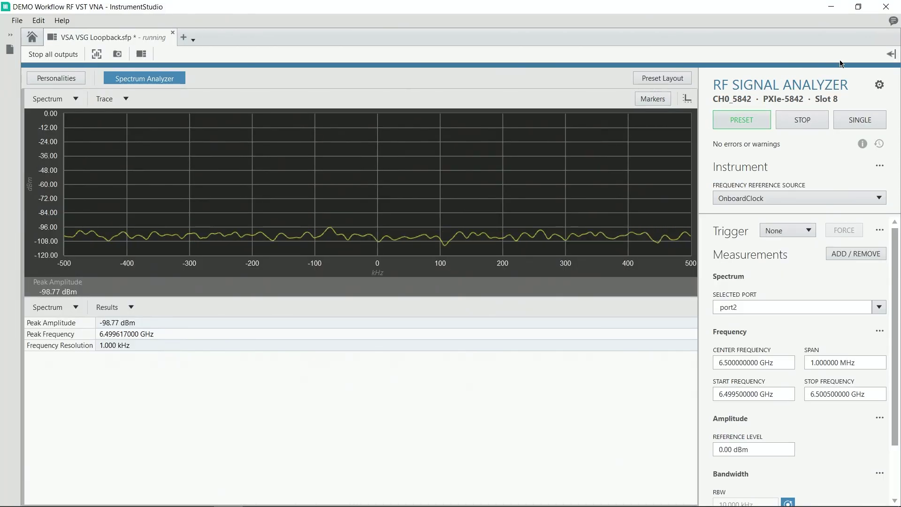
Expand the RF signal generator's settings and relink the generator to the device CH0_5842
click(891, 55)
click(879, 85)
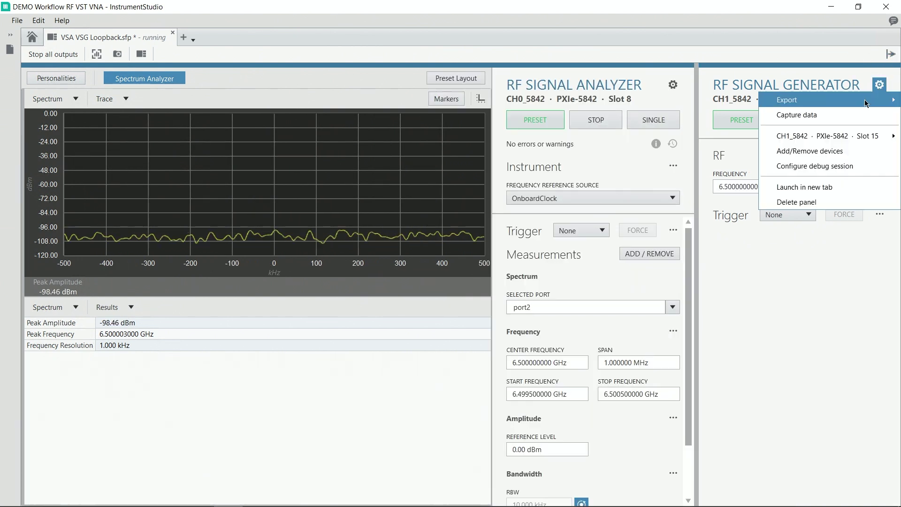
mouse_move(812, 140)
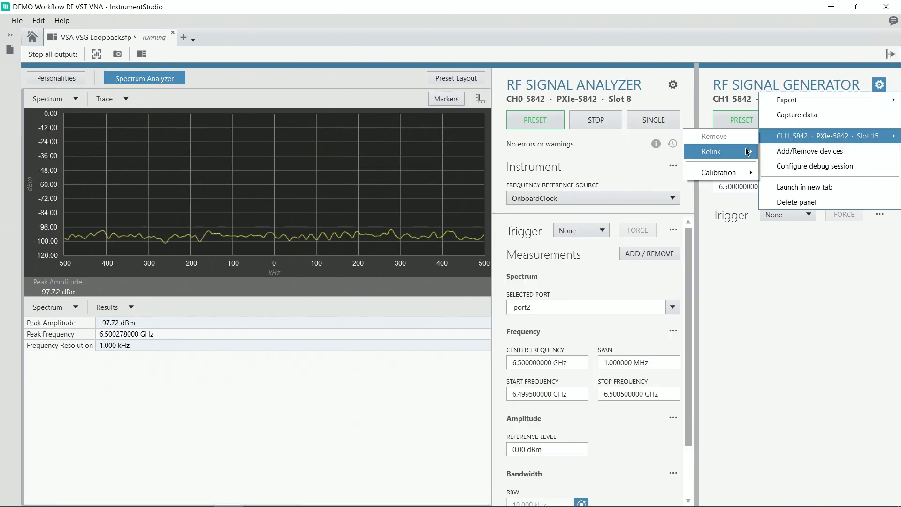
mouse_move(744, 152)
click(657, 151)
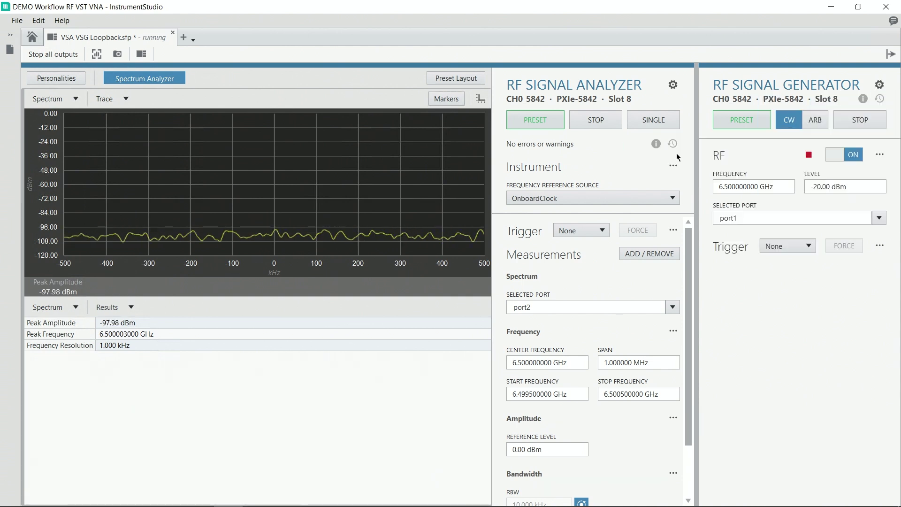